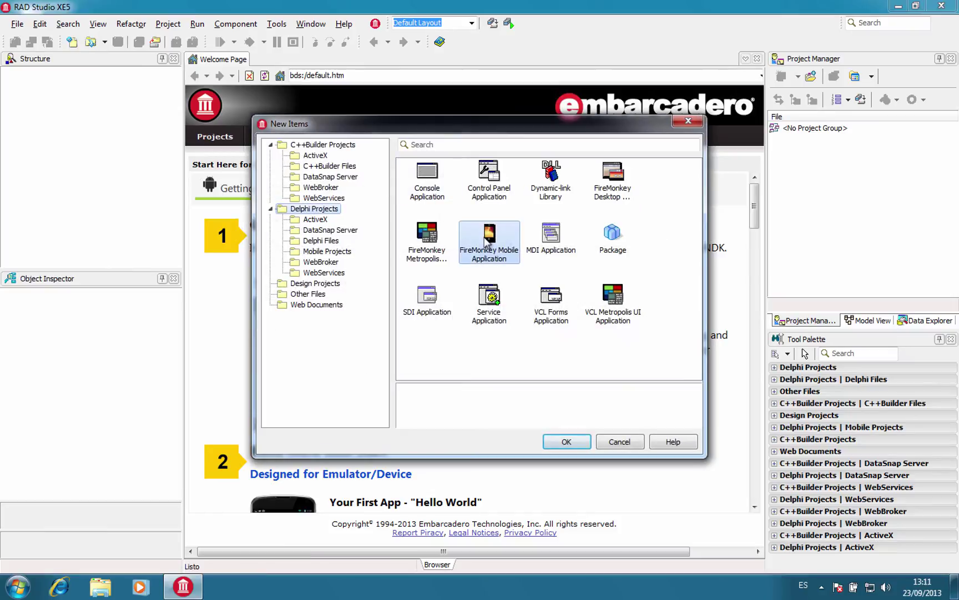
Create a blank Delphi FireMonkey mobile application and expand the Android platform's target devices in the project tree.
double_click(487, 242)
double_click(379, 199)
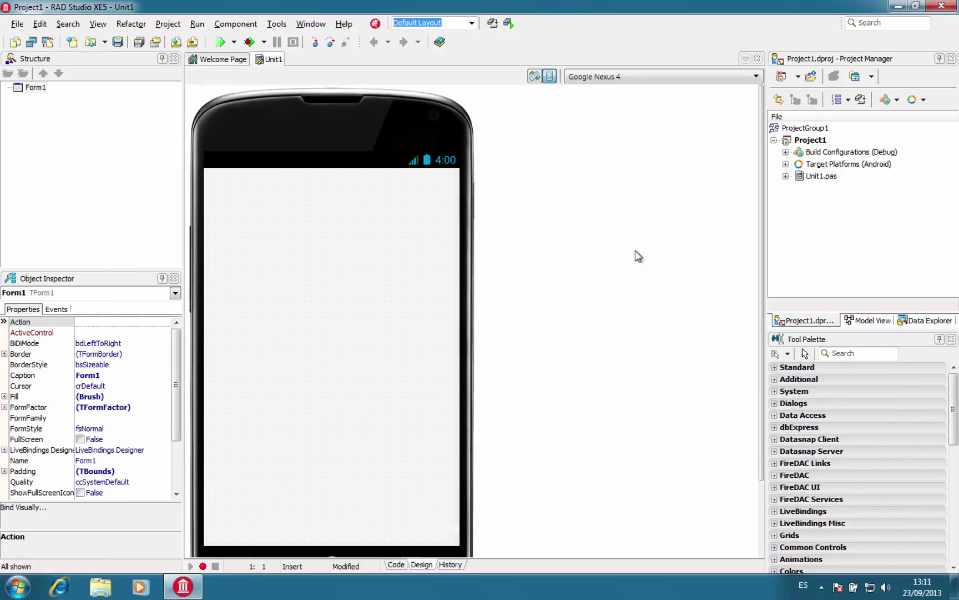
click(786, 164)
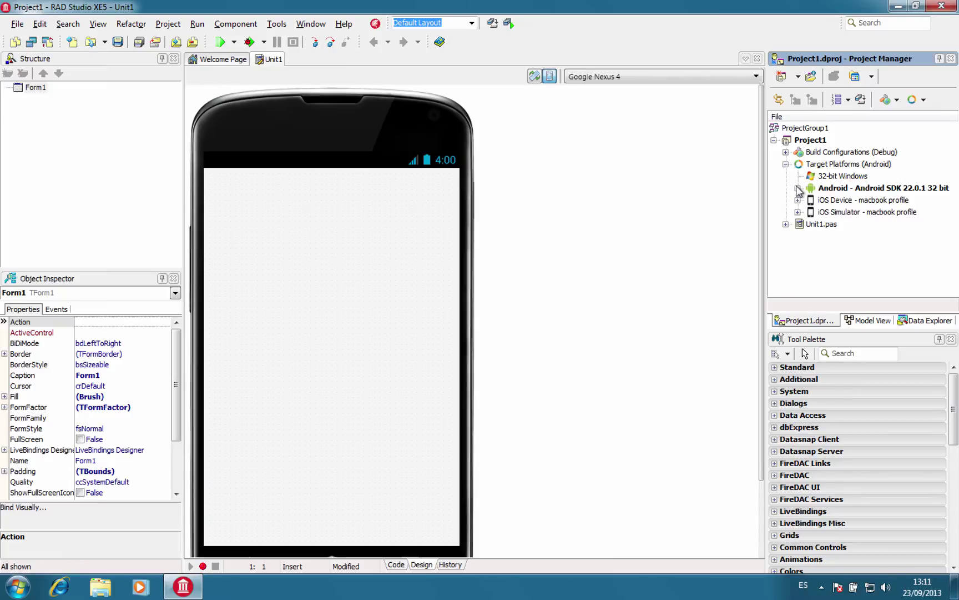
click(797, 189)
click(809, 200)
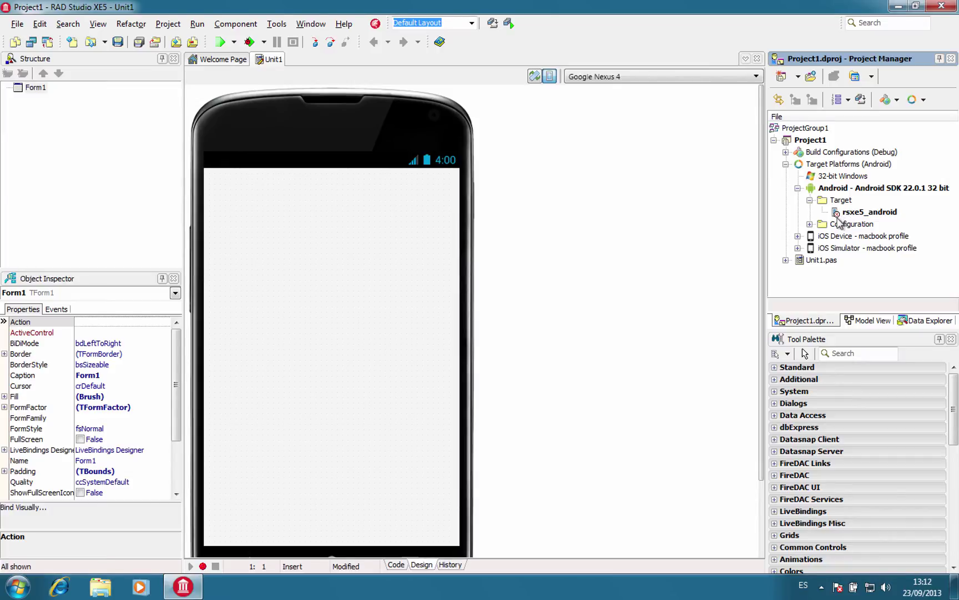
Try to run the project on the rsxe5_android emulator, declining the offer to start it.
click(858, 214)
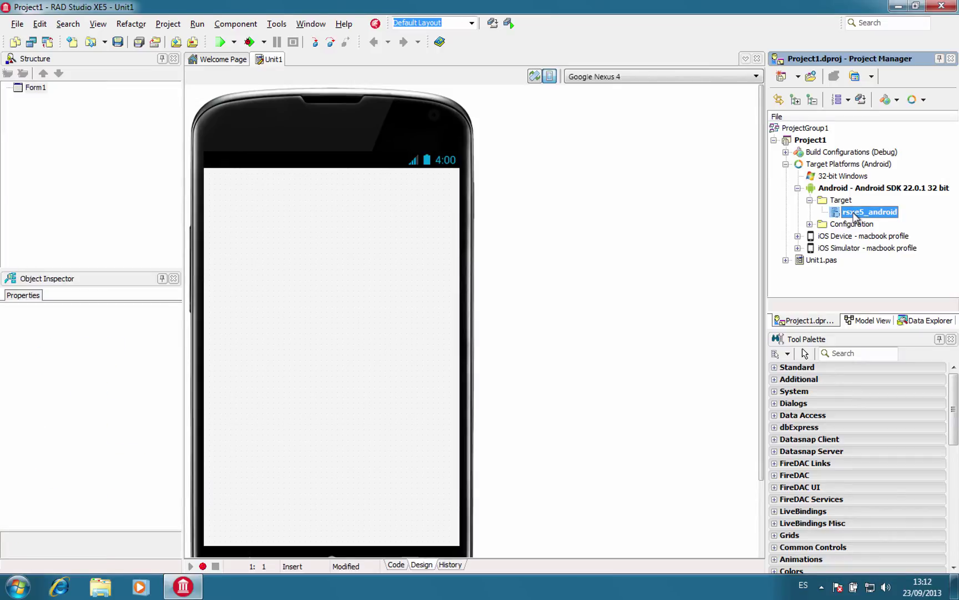
click(221, 43)
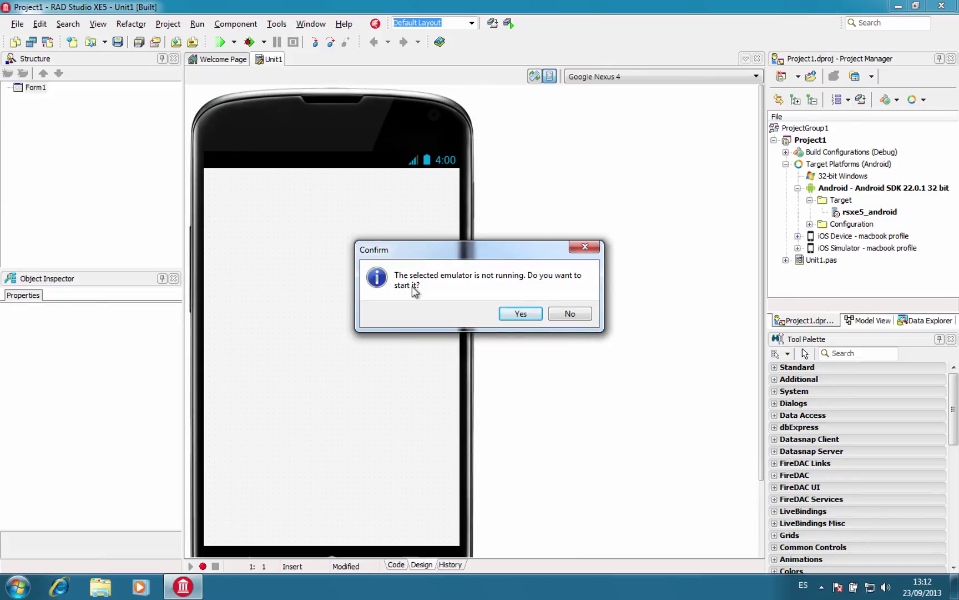
click(580, 320)
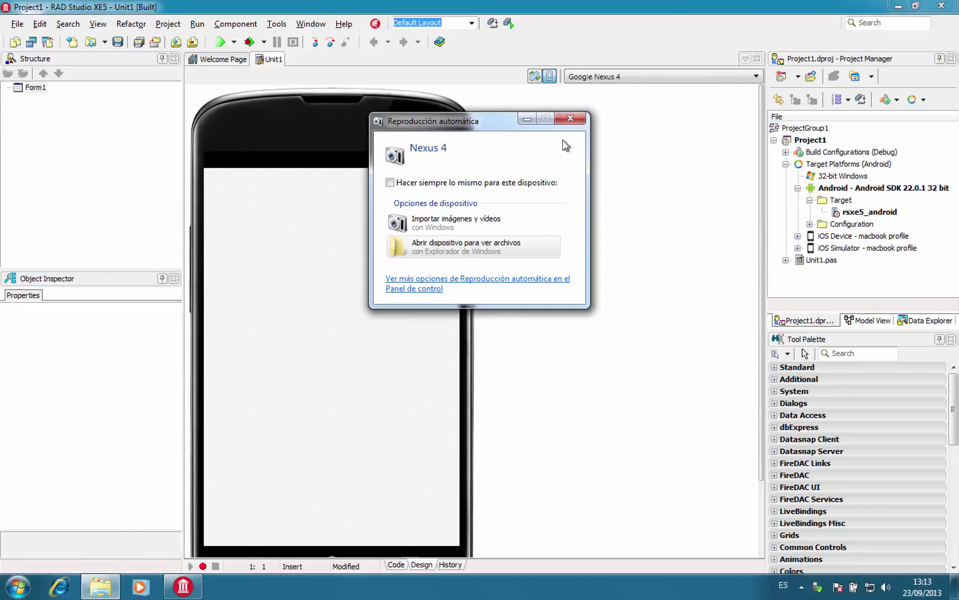
Dismiss the AutoPlay window for the connected Nexus 4, refresh the Android targets and select the Nexus 4.
click(572, 119)
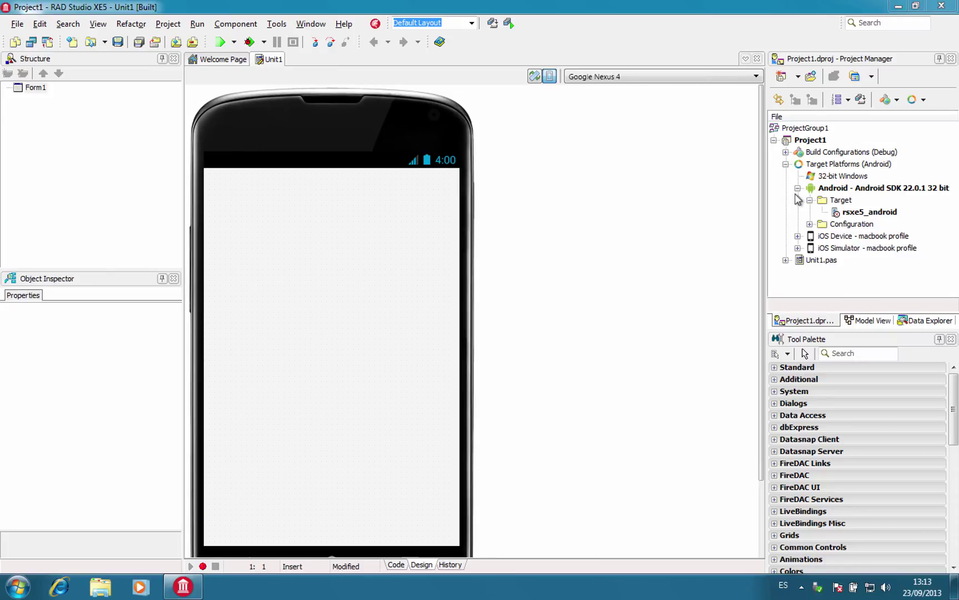
right_click(827, 201)
click(842, 206)
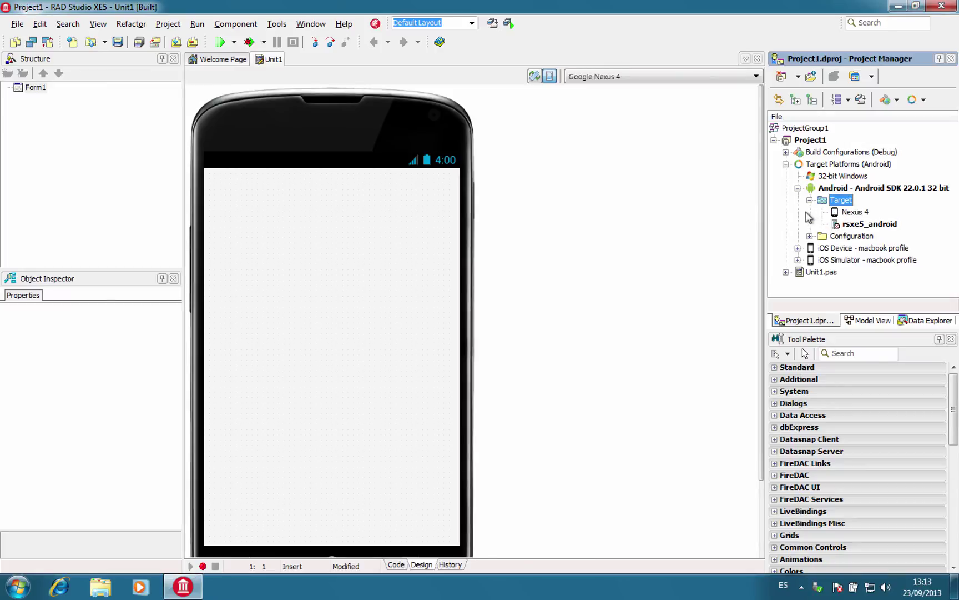
click(852, 212)
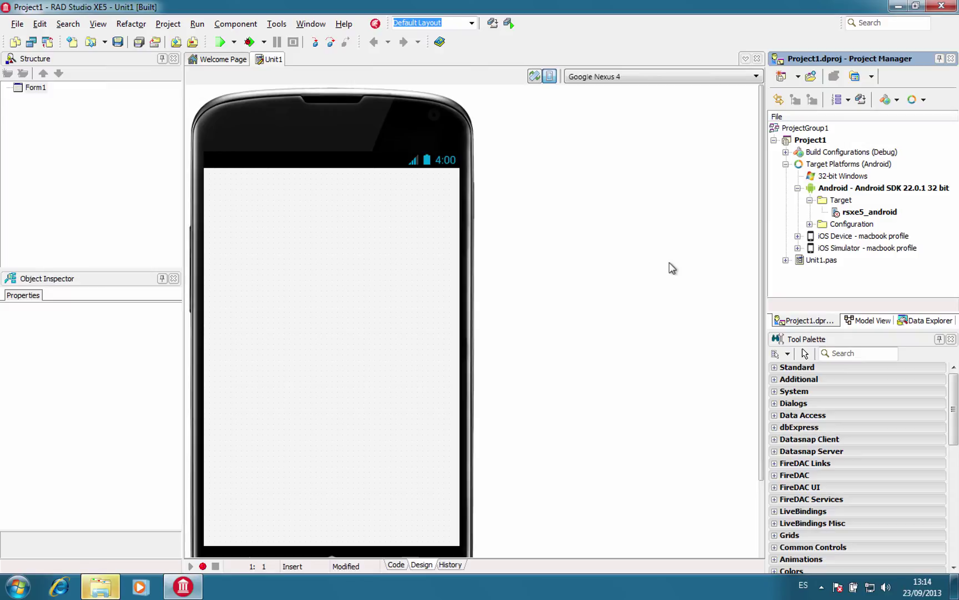
Refresh the Android target list and dismiss the AutoPlay window of the reconnected Nexus 4.
right_click(852, 201)
click(858, 206)
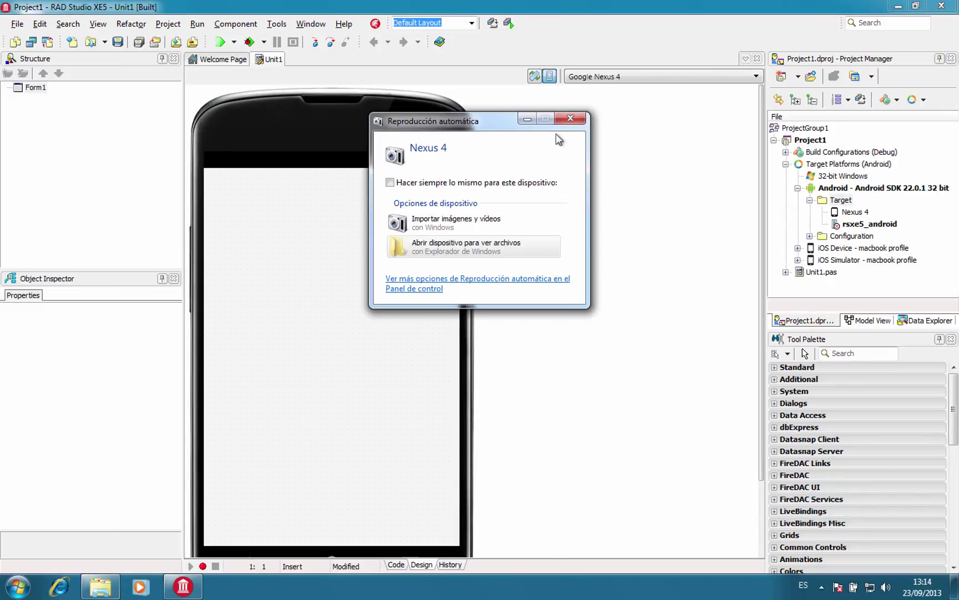
click(571, 118)
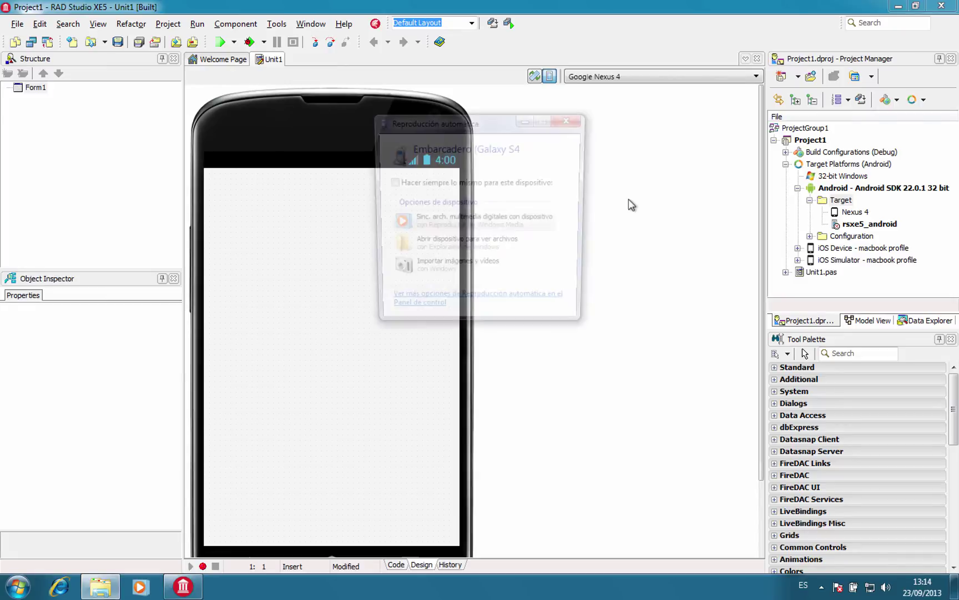
Dismiss the Galaxy S4 AutoPlay window, refresh the Android targets and make the Nexus 4 the active device.
click(573, 120)
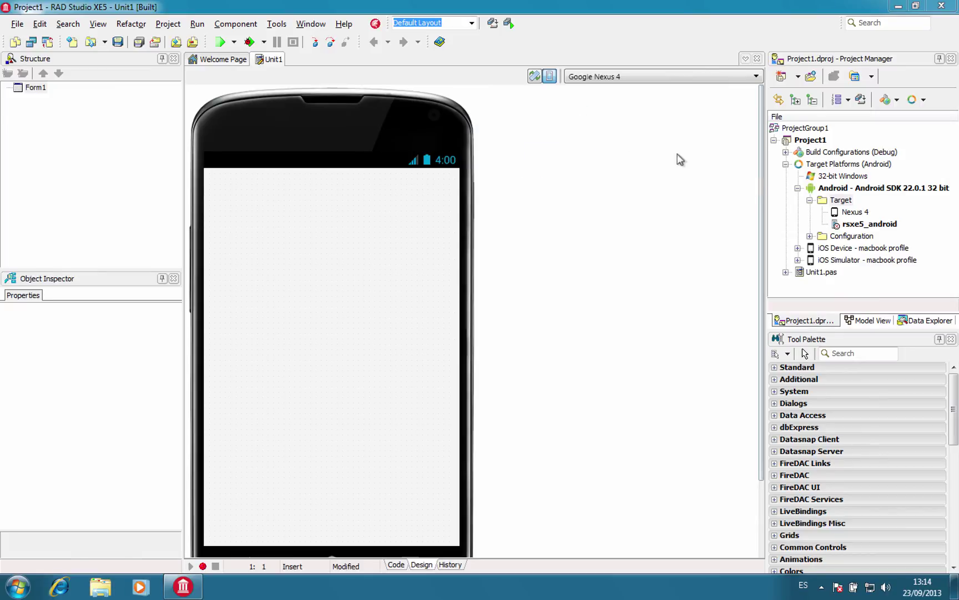
right_click(830, 201)
click(834, 208)
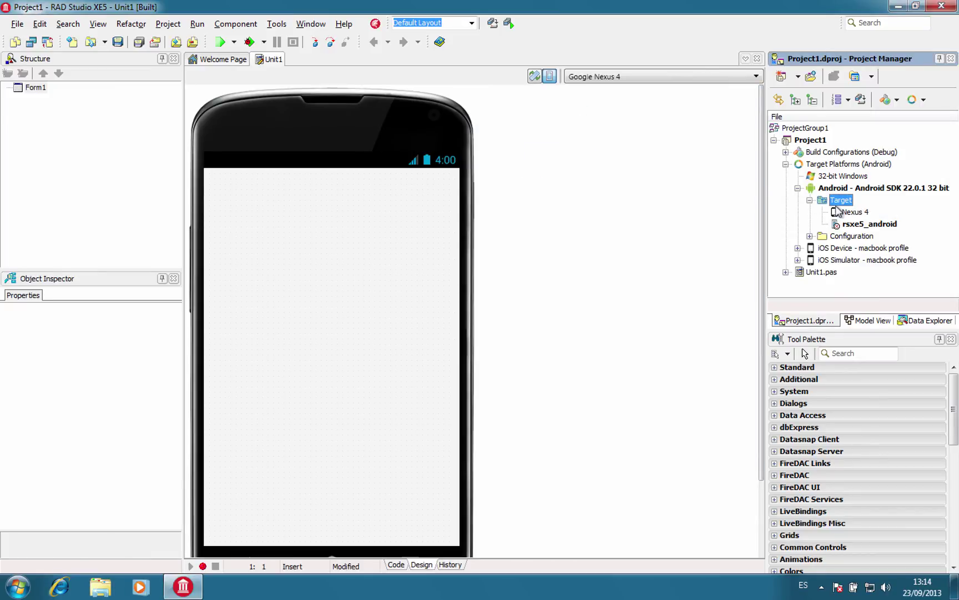
click(855, 213)
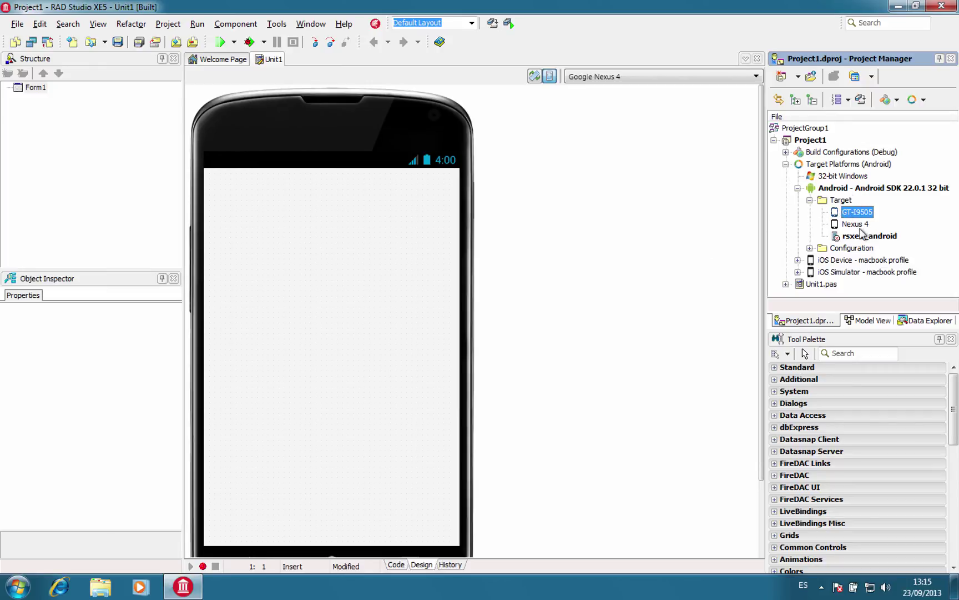
double_click(855, 225)
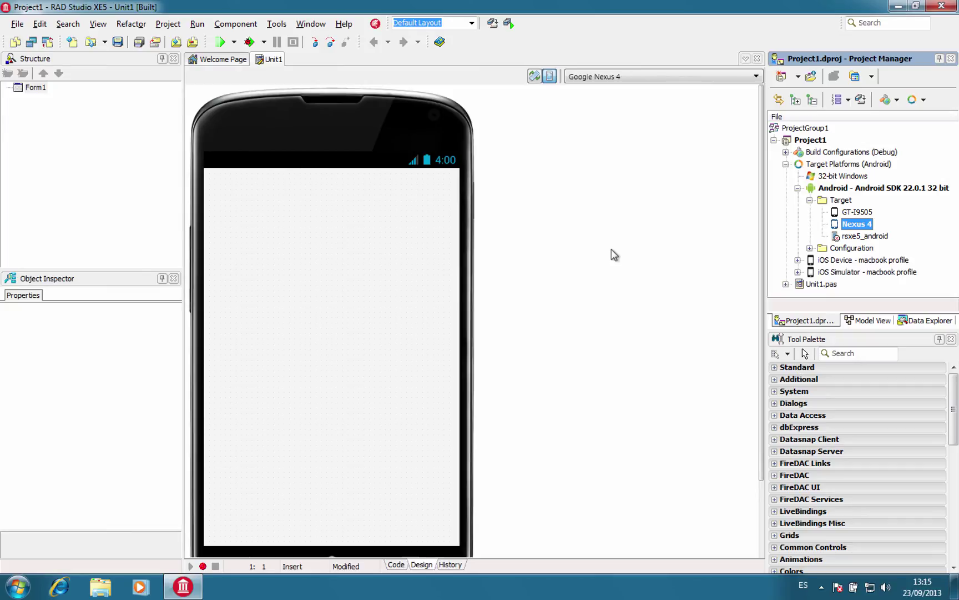
Expand the iOS Device platform and try to refresh its target list, closing the resulting error.
click(798, 260)
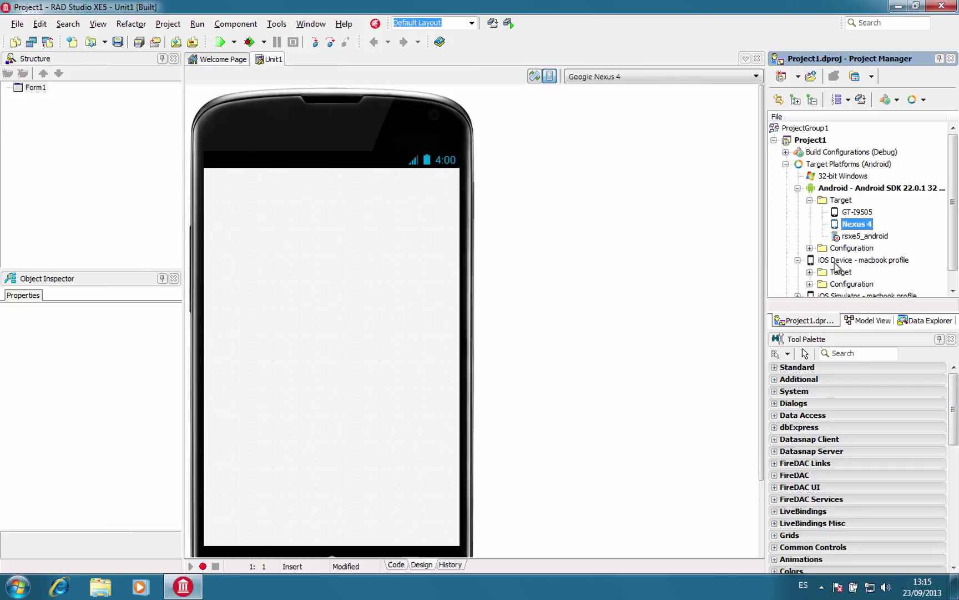
scroll(837, 268, down, 1)
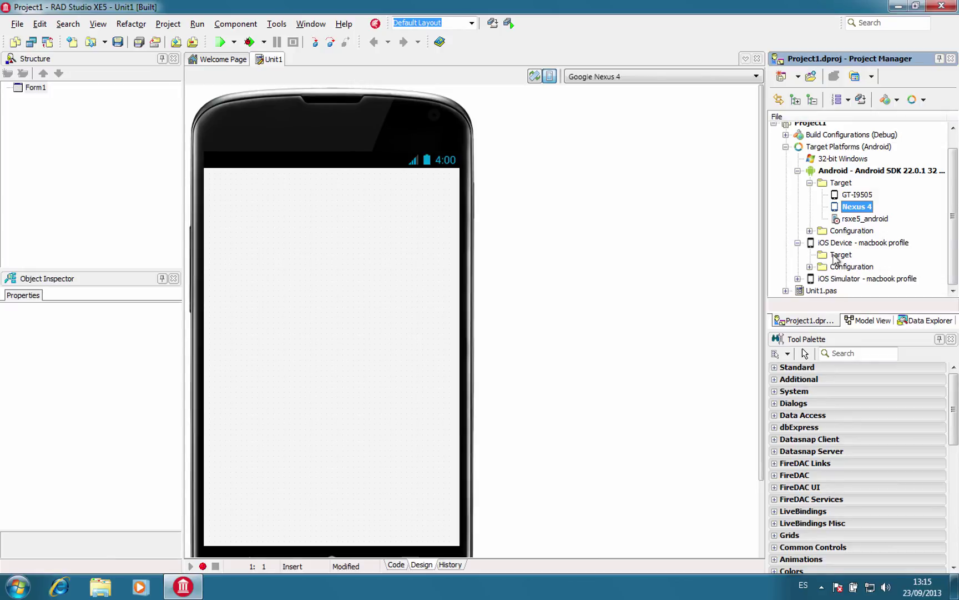
right_click(837, 256)
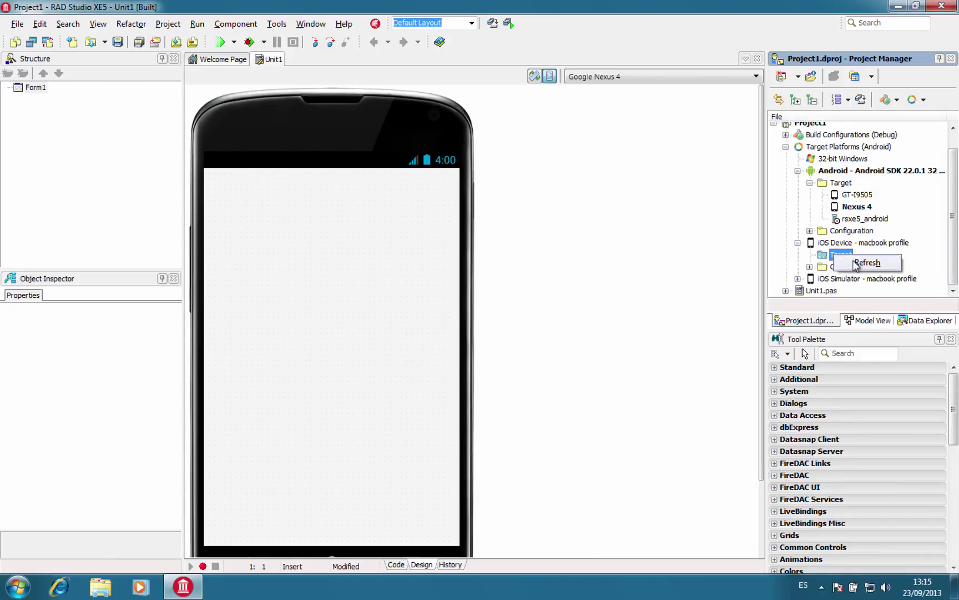
click(672, 243)
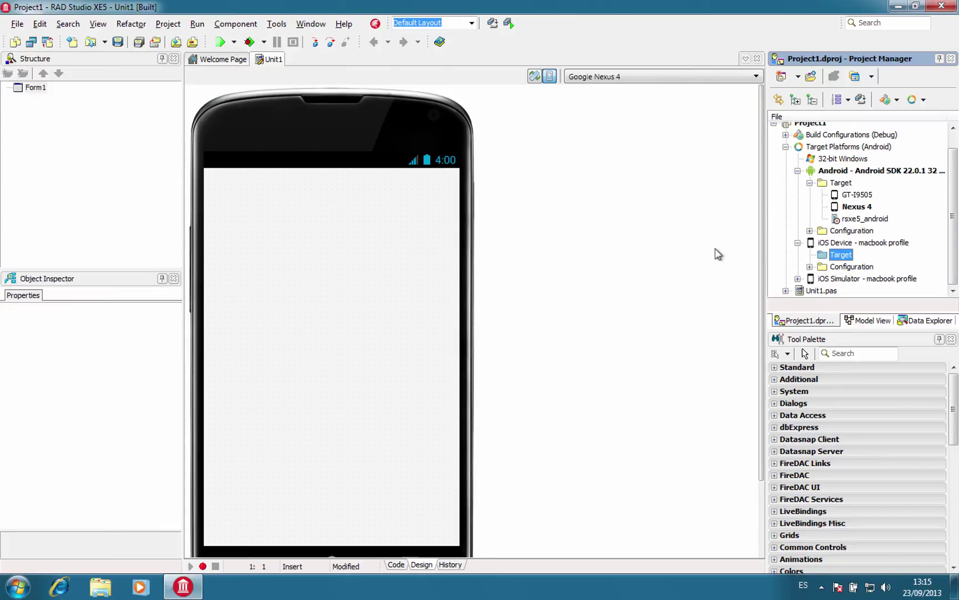
right_click(838, 255)
click(844, 261)
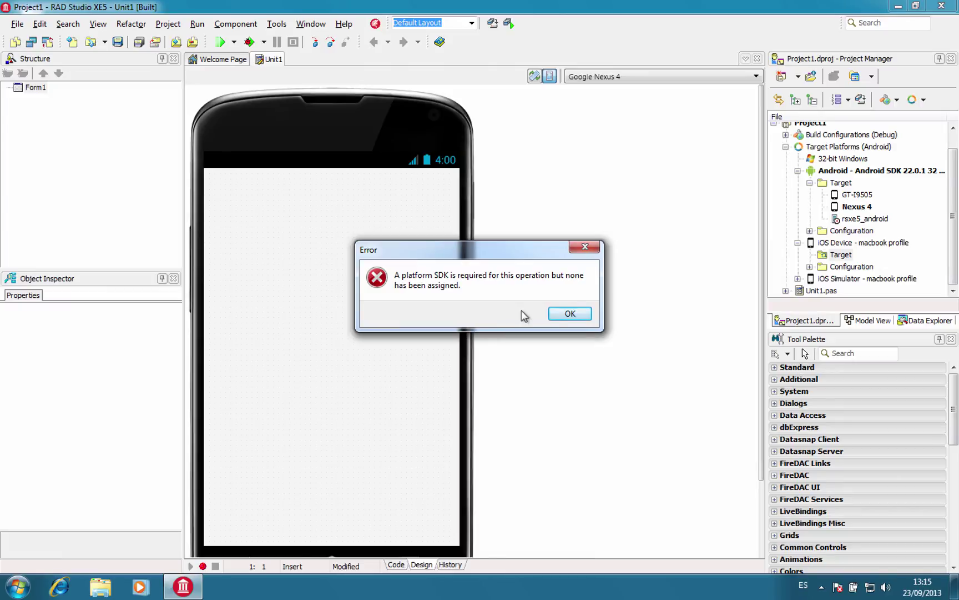
click(568, 314)
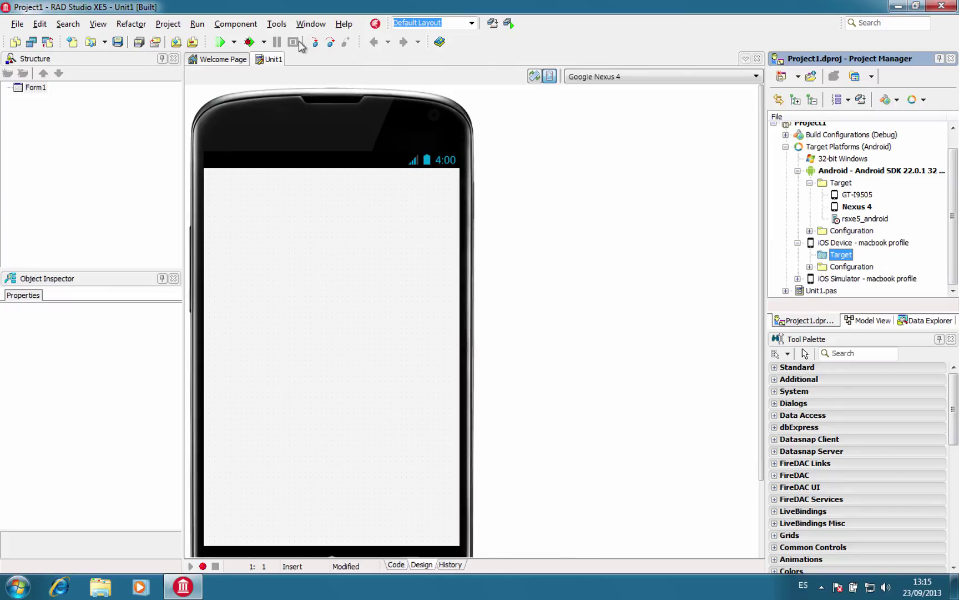
Start adding a new SDK in the SDK Manager for the iOS Device platform, using the macbook connection profile.
click(277, 24)
click(288, 40)
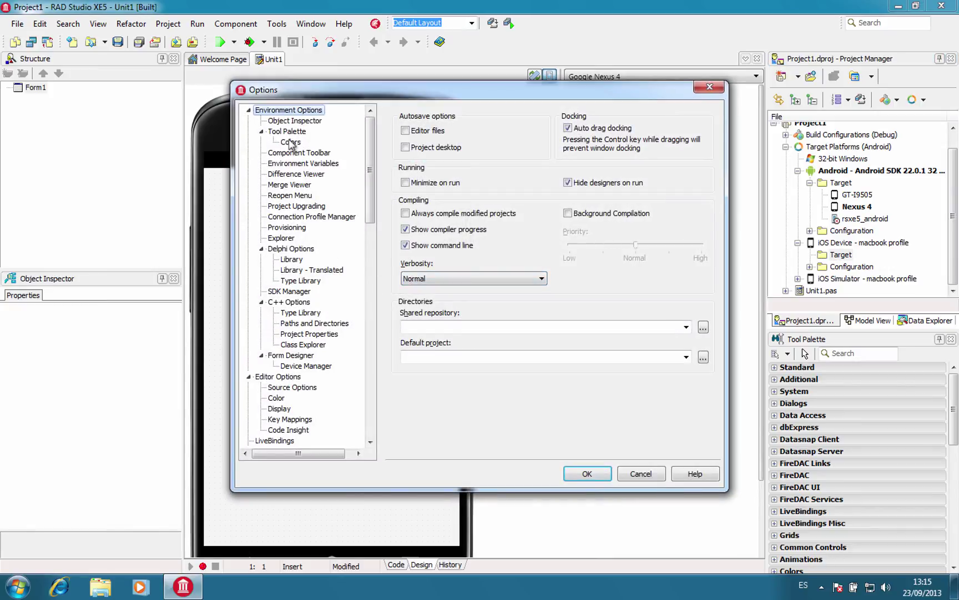
click(287, 292)
click(418, 441)
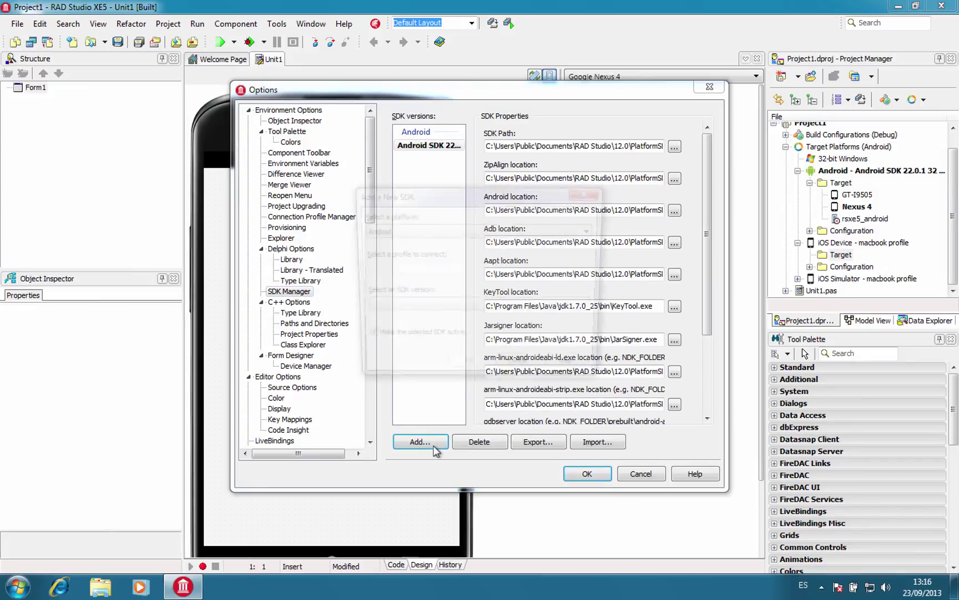
click(448, 231)
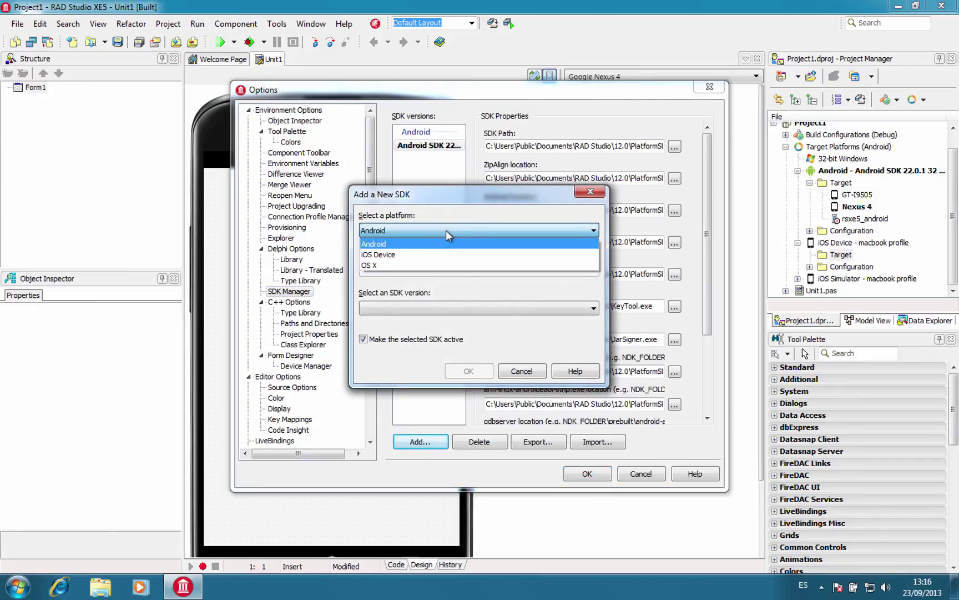
click(411, 251)
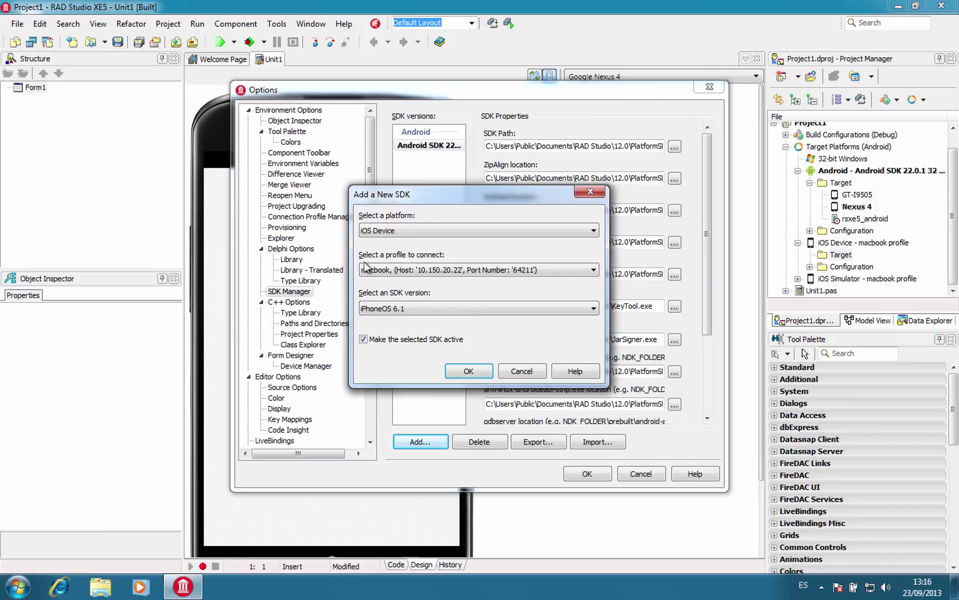
click(439, 270)
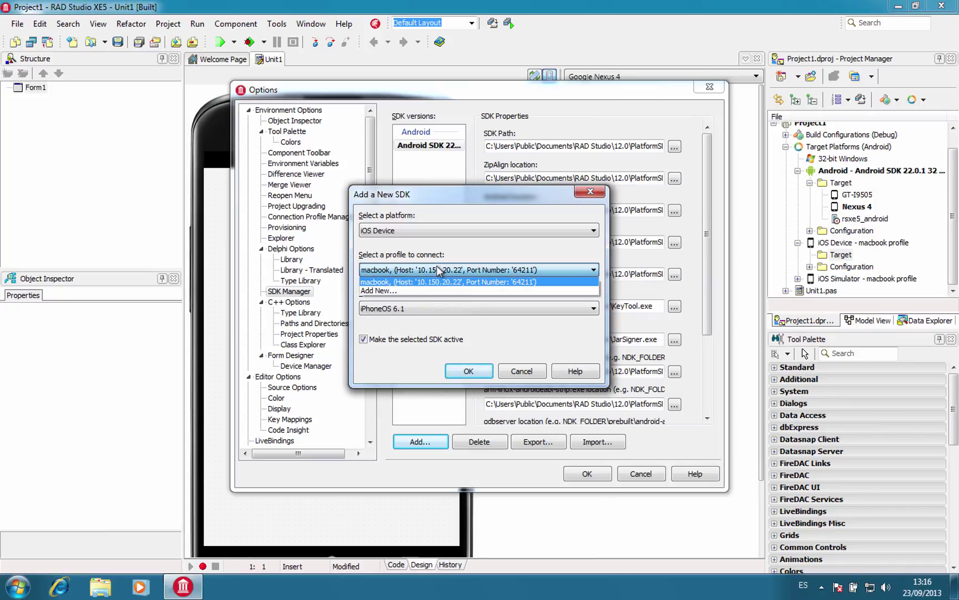
click(370, 283)
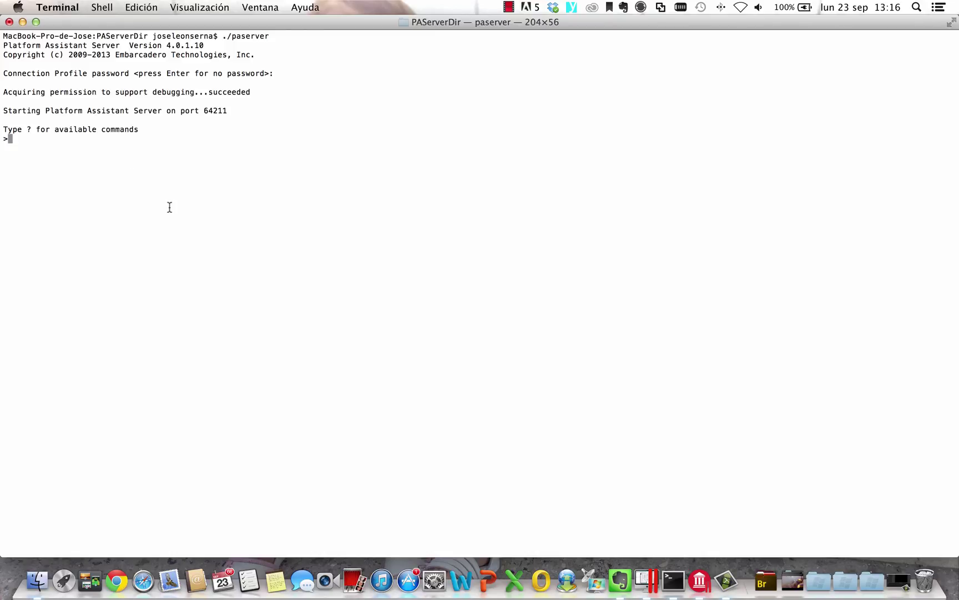
In the Mac's Terminal, list the Platform Assistant Server's IP addresses with the i command, then return to RAD Studio.
text(i)
key(Return)
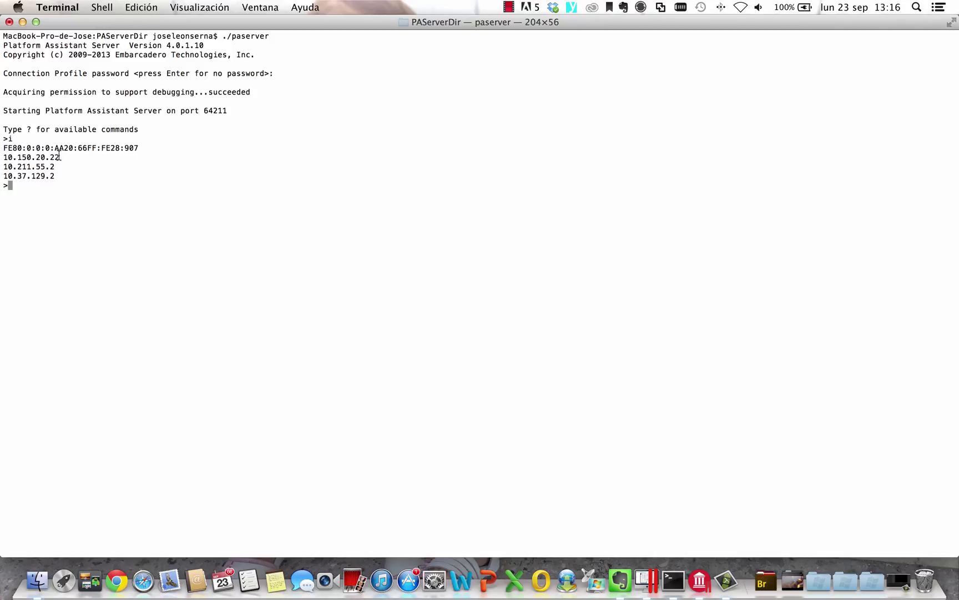
key(ctrl+Right)
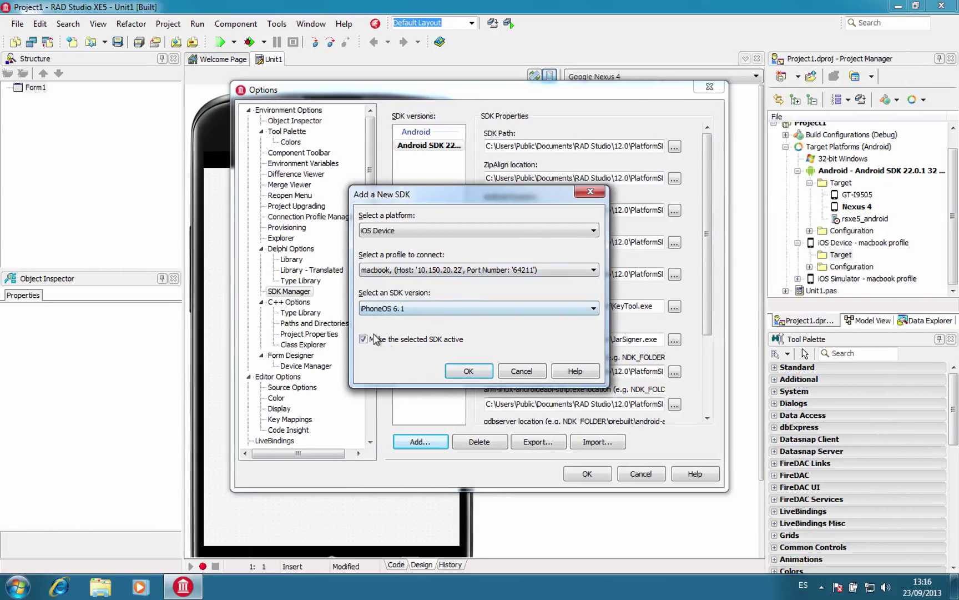
Add the iPhoneOS 6.1 SDK as the active one, replacing all existing cached files, and save the options.
click(467, 373)
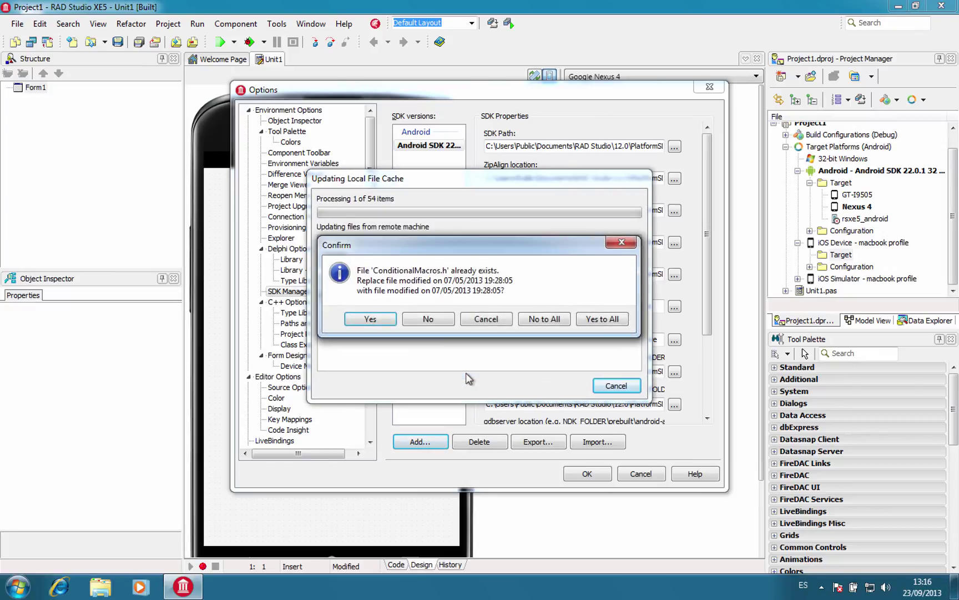
click(600, 319)
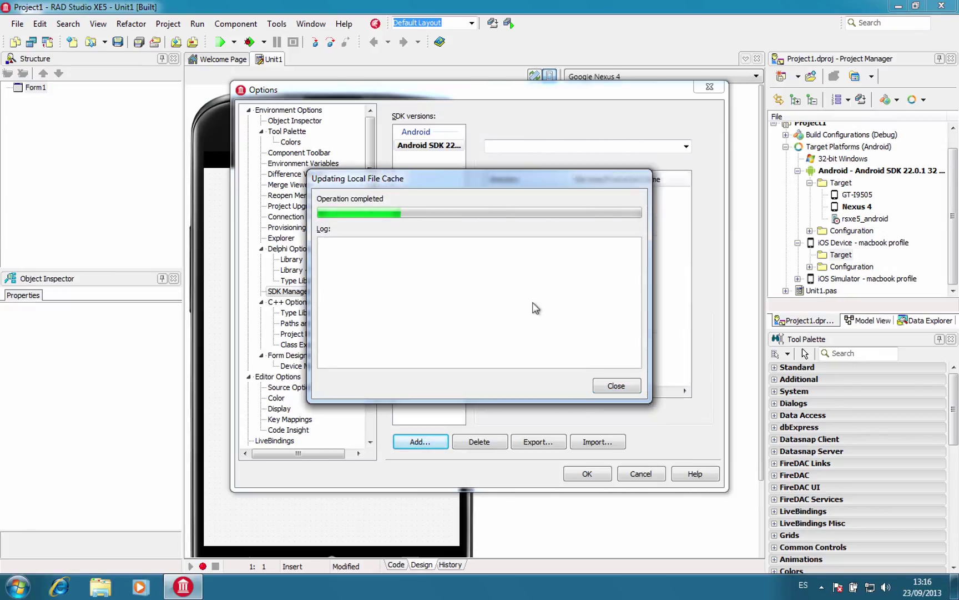
click(615, 385)
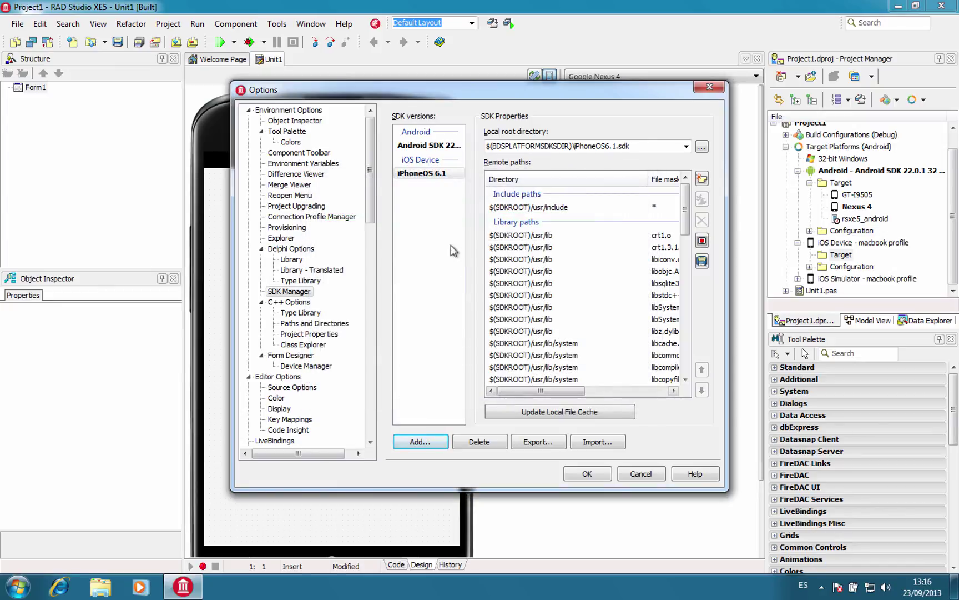
click(596, 474)
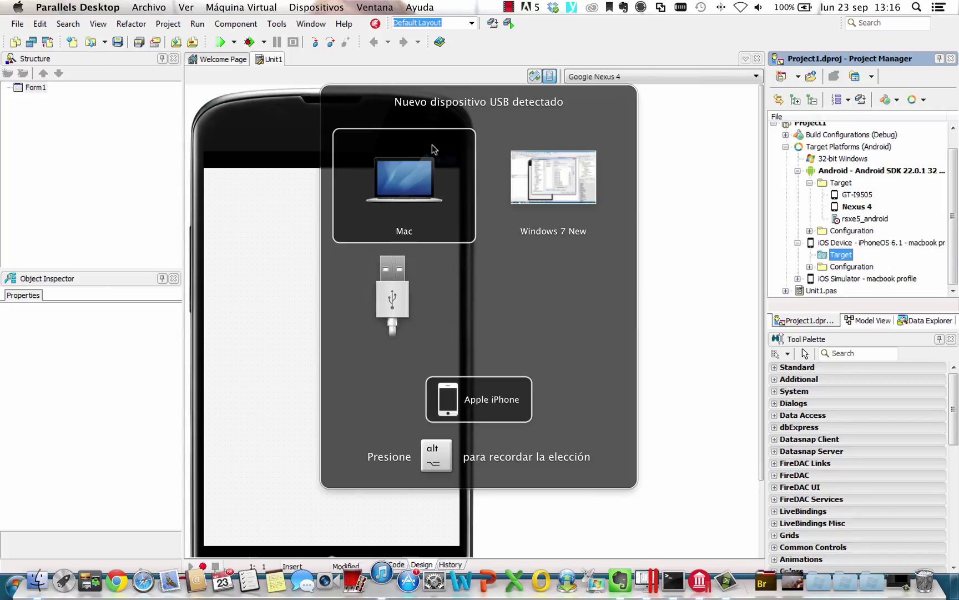
Assign the connected Apple iPhone to the Mac, dismissing the iTunes version alert and quitting Image Capture.
click(432, 146)
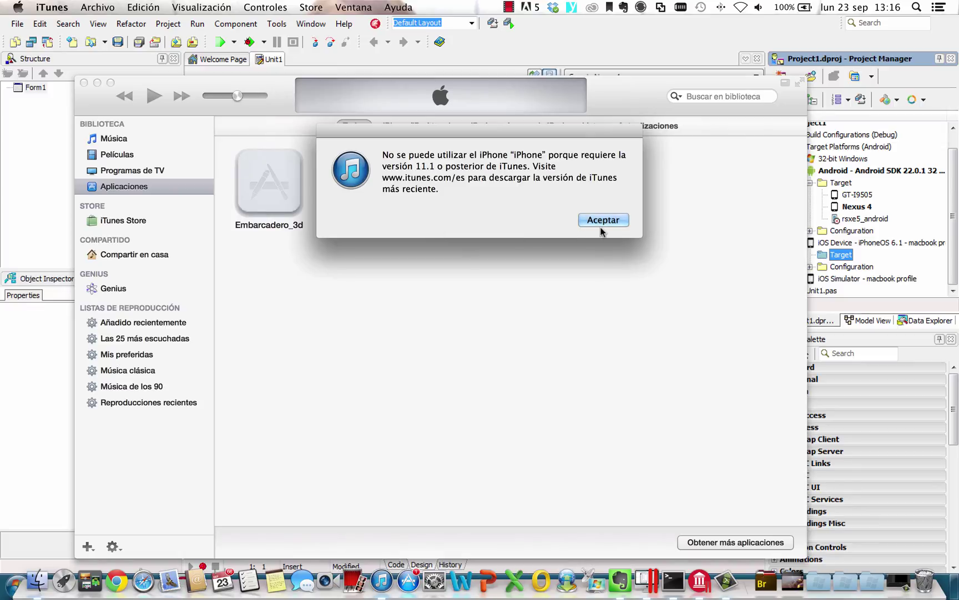
click(600, 221)
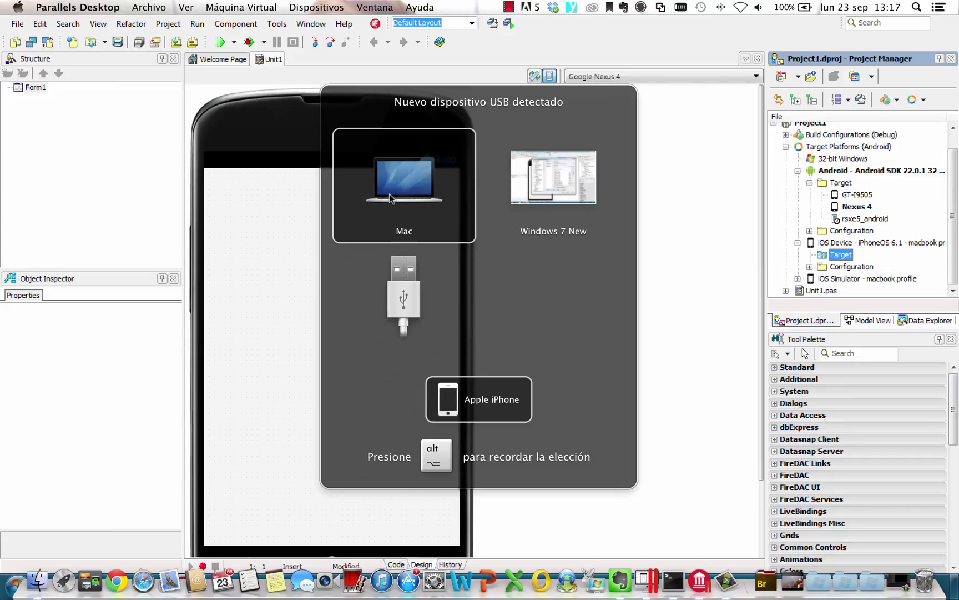
click(389, 194)
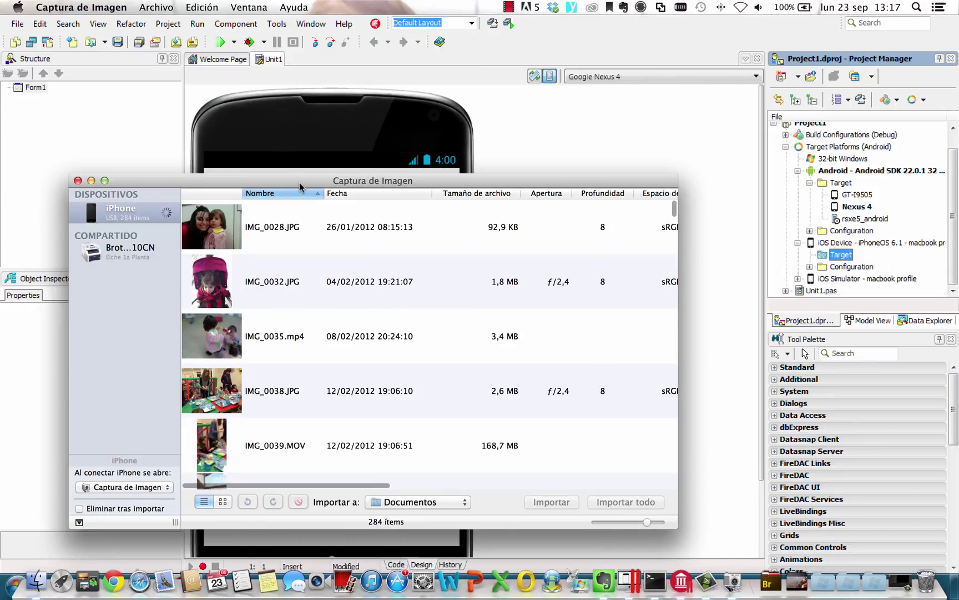
key(super+q)
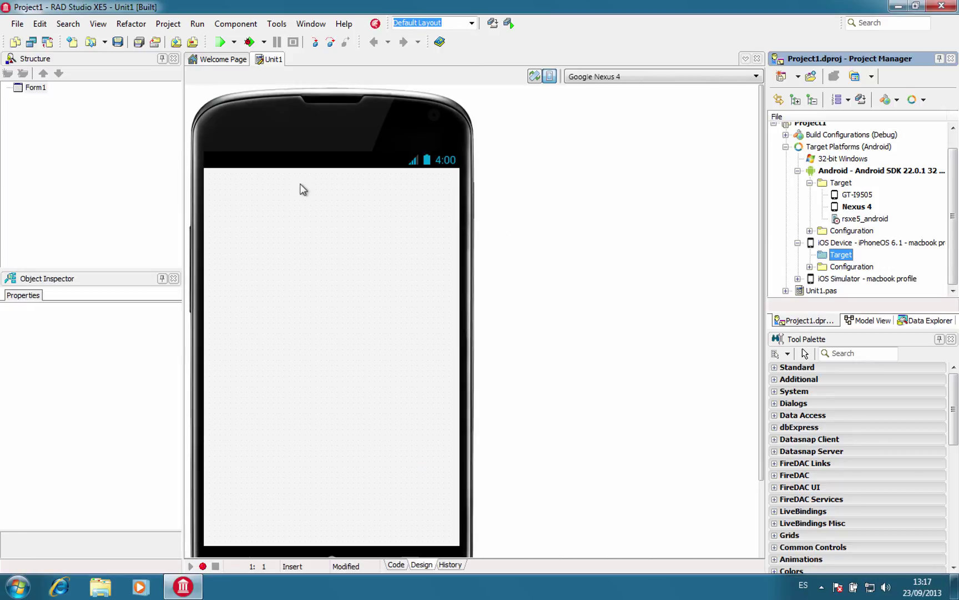
Refresh the iOS Device targets and make the iPhone the active target device.
right_click(840, 257)
click(849, 265)
click(810, 254)
double_click(845, 266)
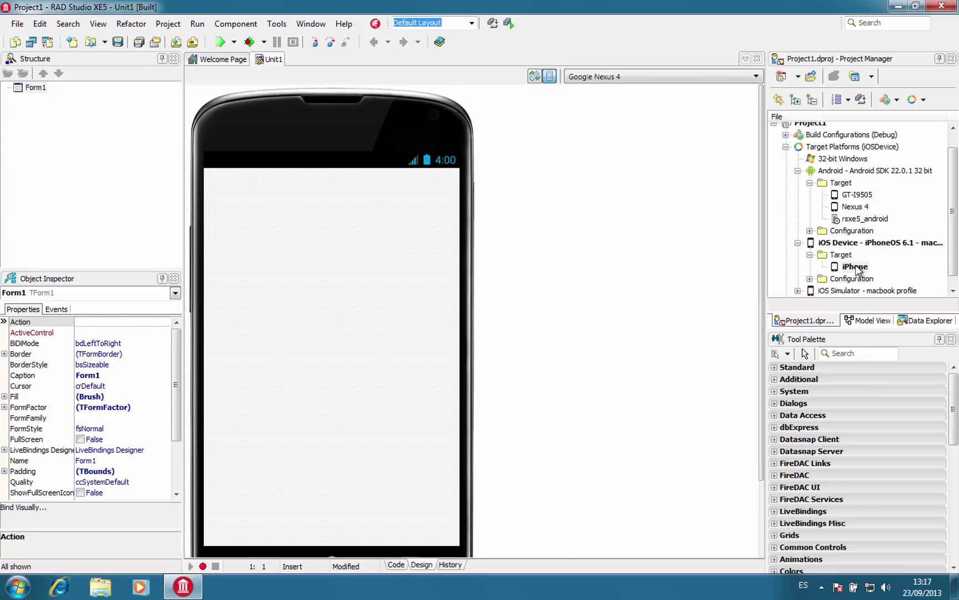
Make the Android Nexus 4 the active target device again.
double_click(856, 206)
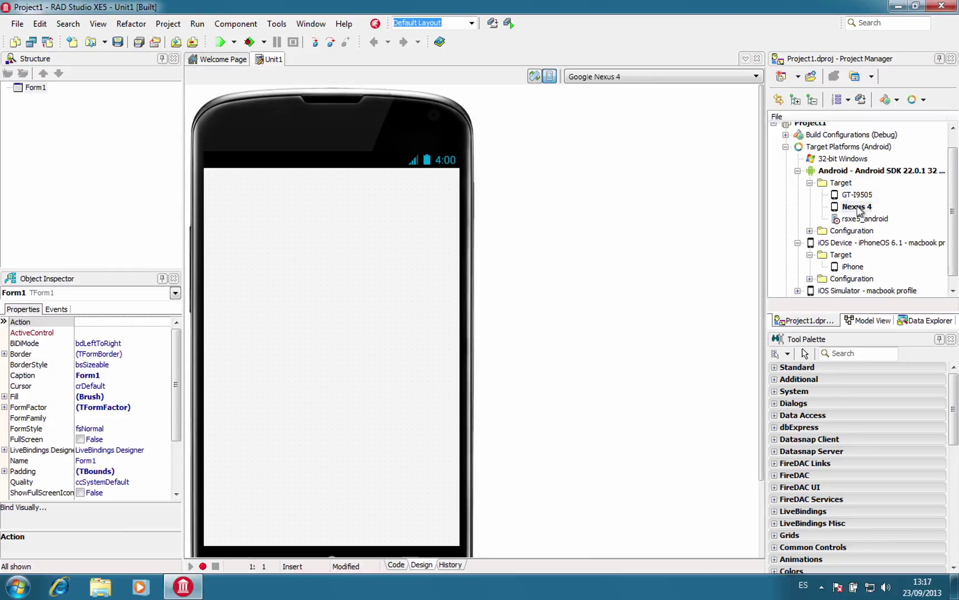